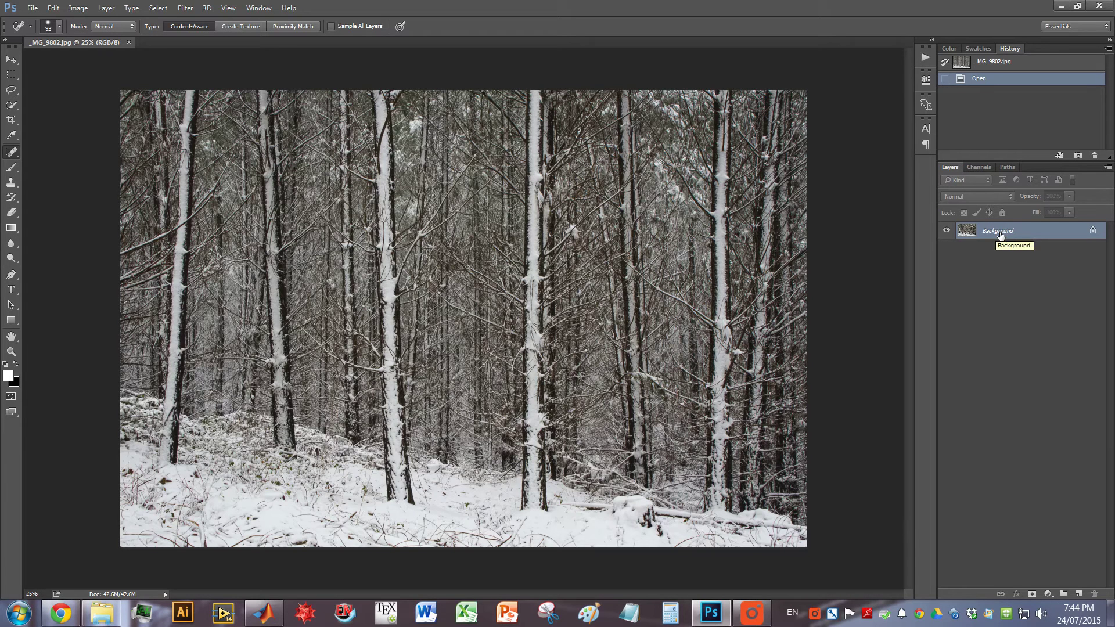
Step: Duplicate the forest photo onto Layer 1 and preview a Motion Blur on it
key("ctrl+j")
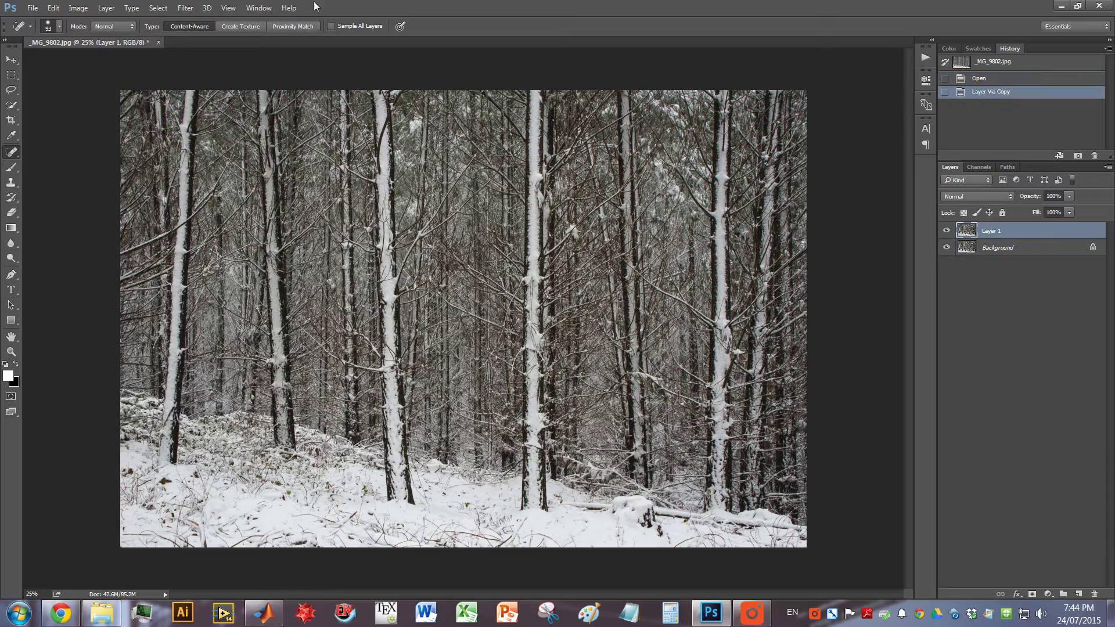
left_click(185, 8)
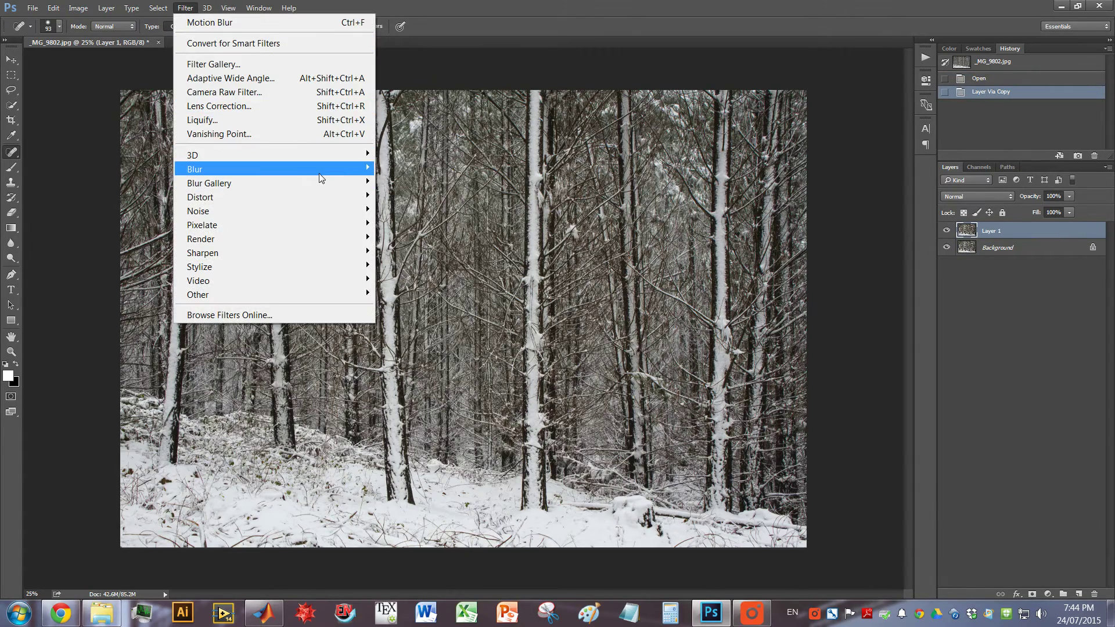
mouse_move(321, 175)
left_click(439, 251)
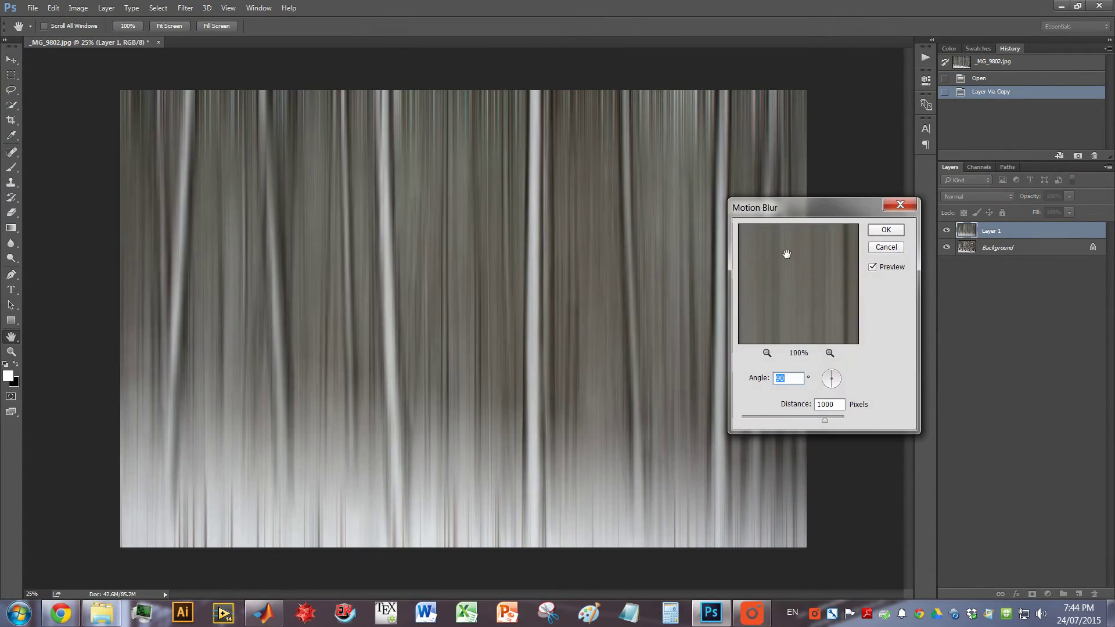
left_click(872, 267)
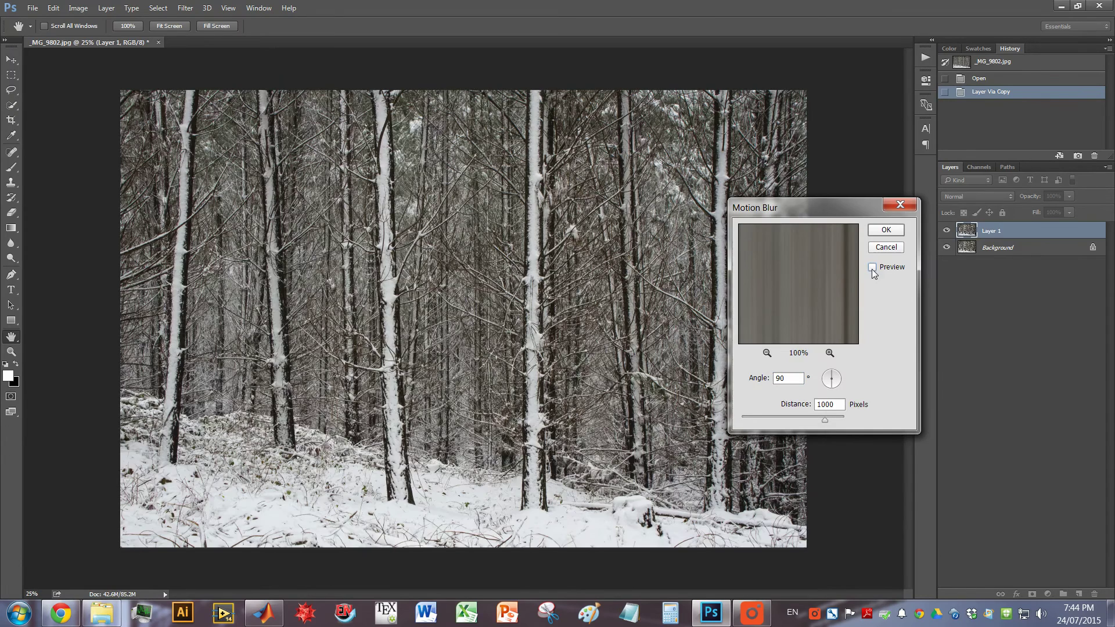
left_click(872, 268)
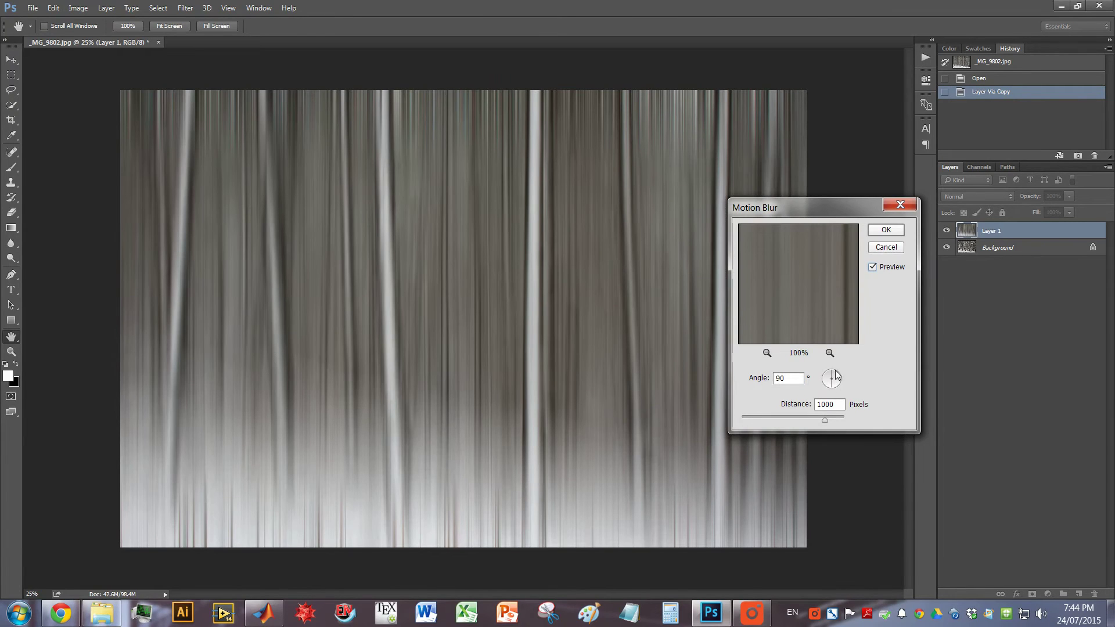
left_click_drag(833, 373, 753, 366)
Step: Set the motion blur to a 90° angle and 1000-pixel distance, then apply it
left_click(807, 383)
type("90")
key("Tab")
mouse_move(824, 417)
left_mouse_down()
mouse_move(765, 420)
mouse_move(836, 418)
left_mouse_up()
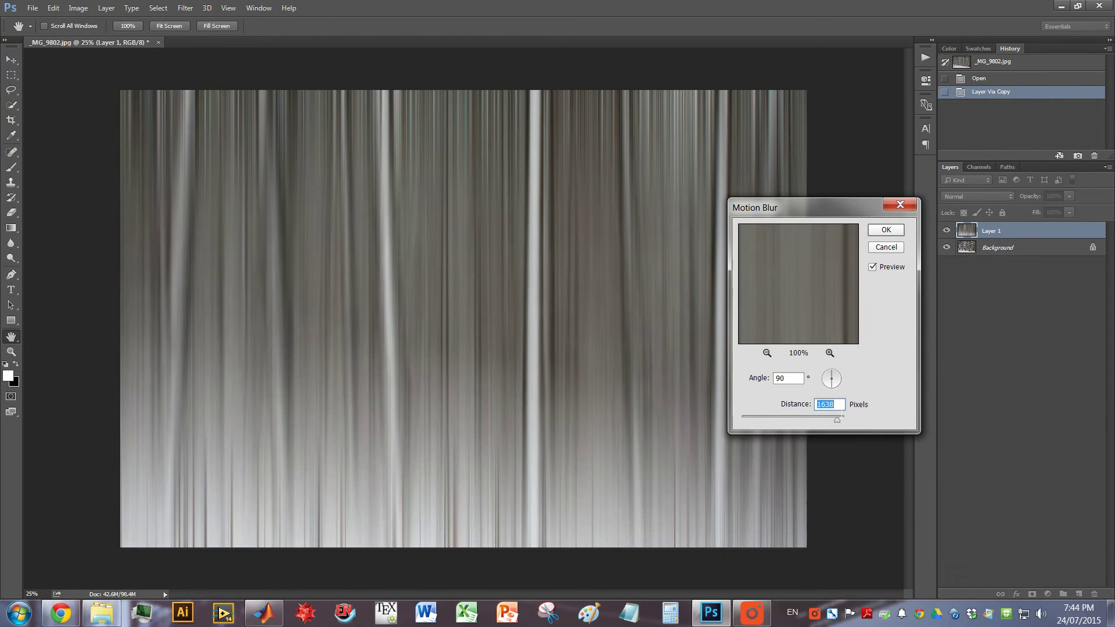
type("1000")
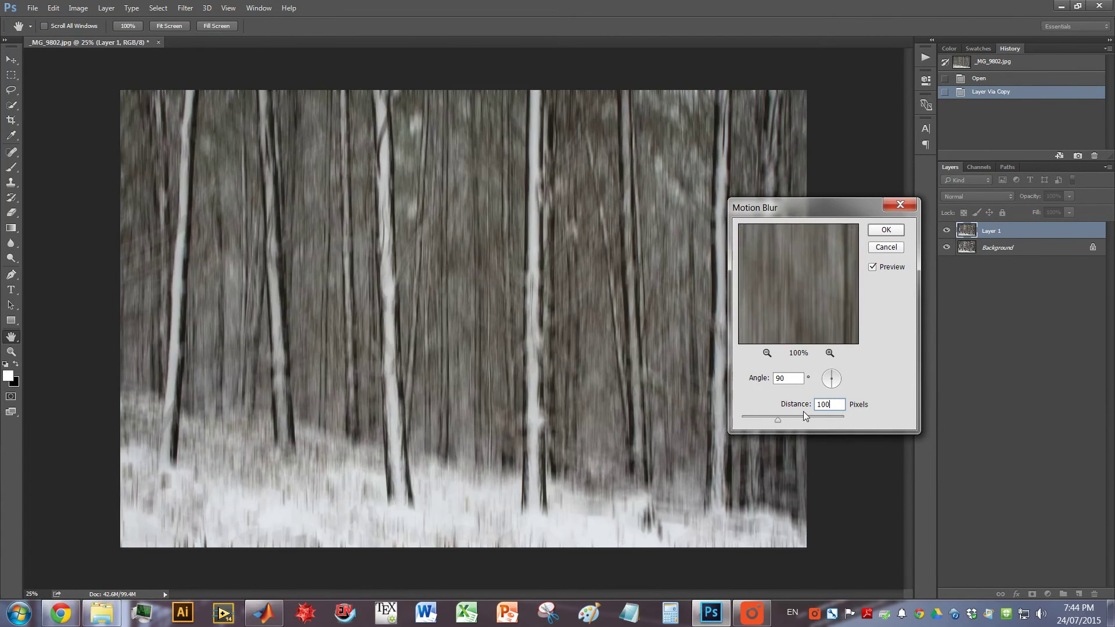
left_click(788, 380)
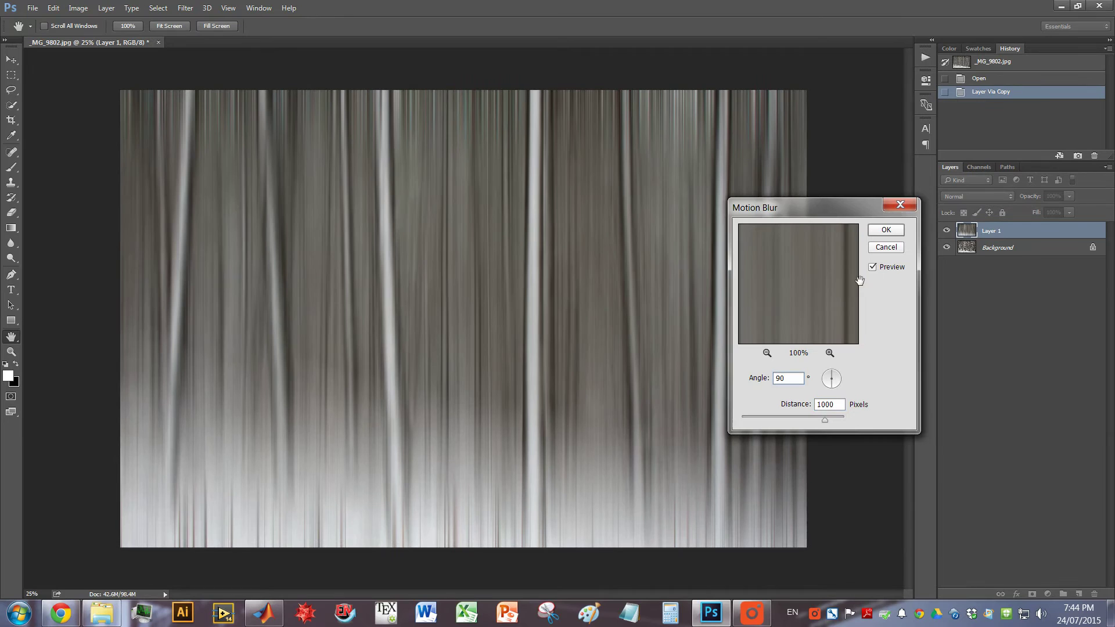
left_click(886, 231)
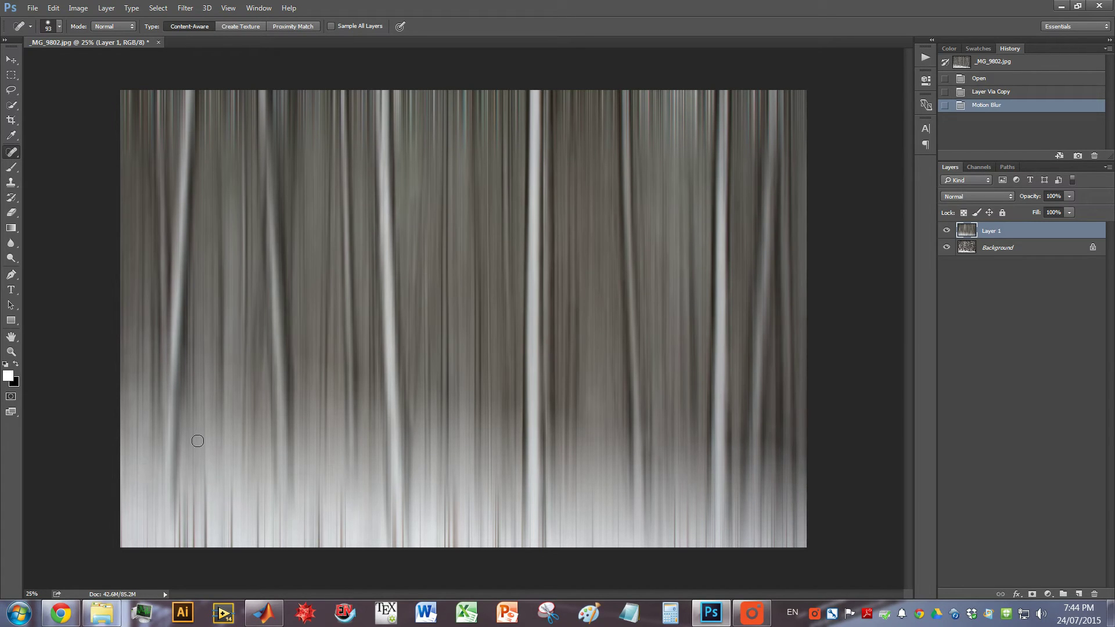
Step: Rename Layer 1 to 'motion blur 1000px 90 deg' and duplicate it as a copy layer
double_click(992, 231)
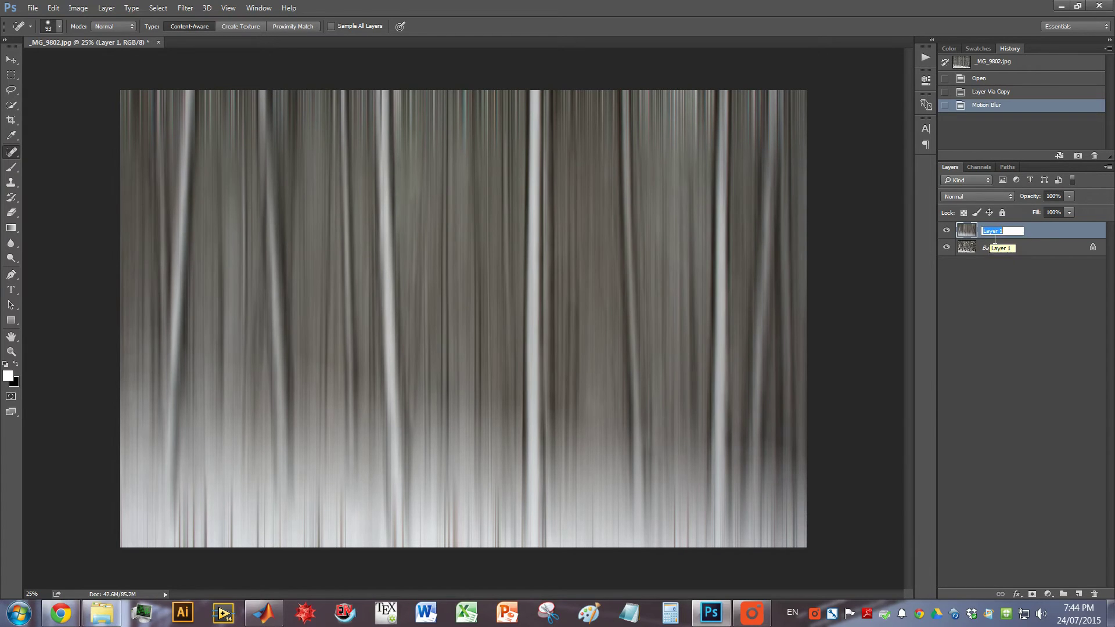
type("mor")
type("tion")
key("BackSpace")
key("BackSpace")
key("BackSpace")
type("tion blur 1000px 90 deg")
key("Return")
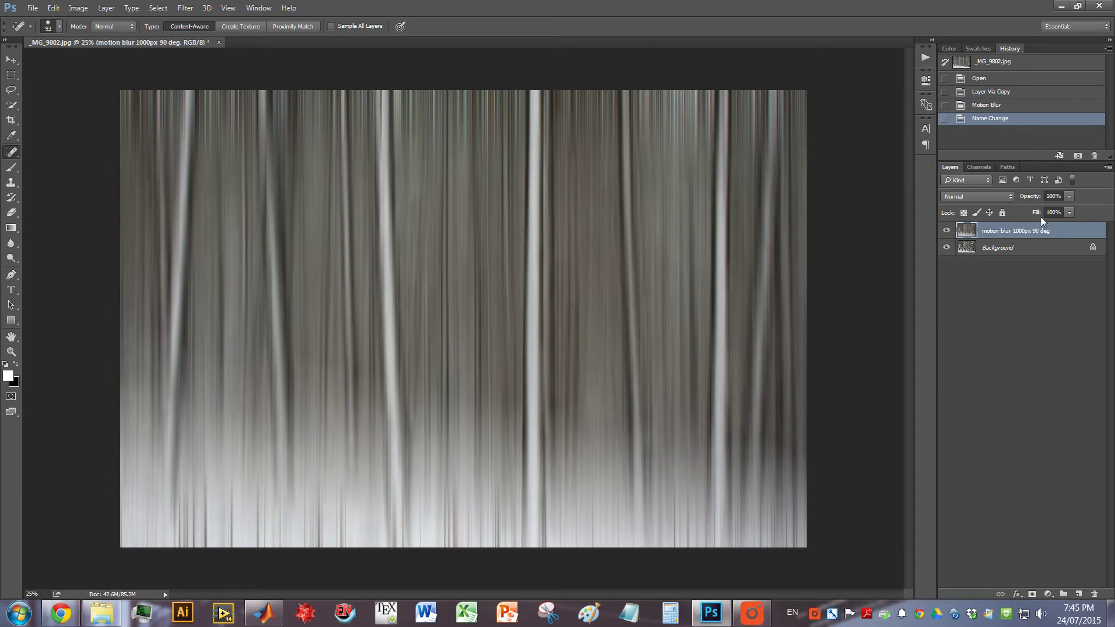
key("ctrl+j")
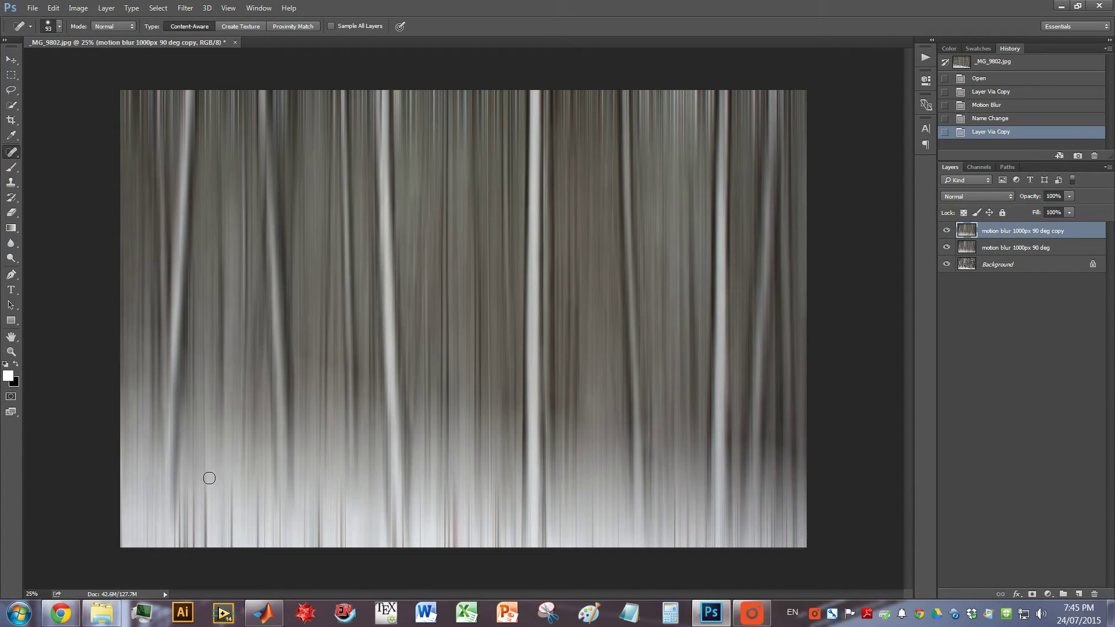
Step: Heal the dark vertical streaks along the bottom-left edge with Spot Healing Brush strokes
left_click_drag(210, 477, 206, 563)
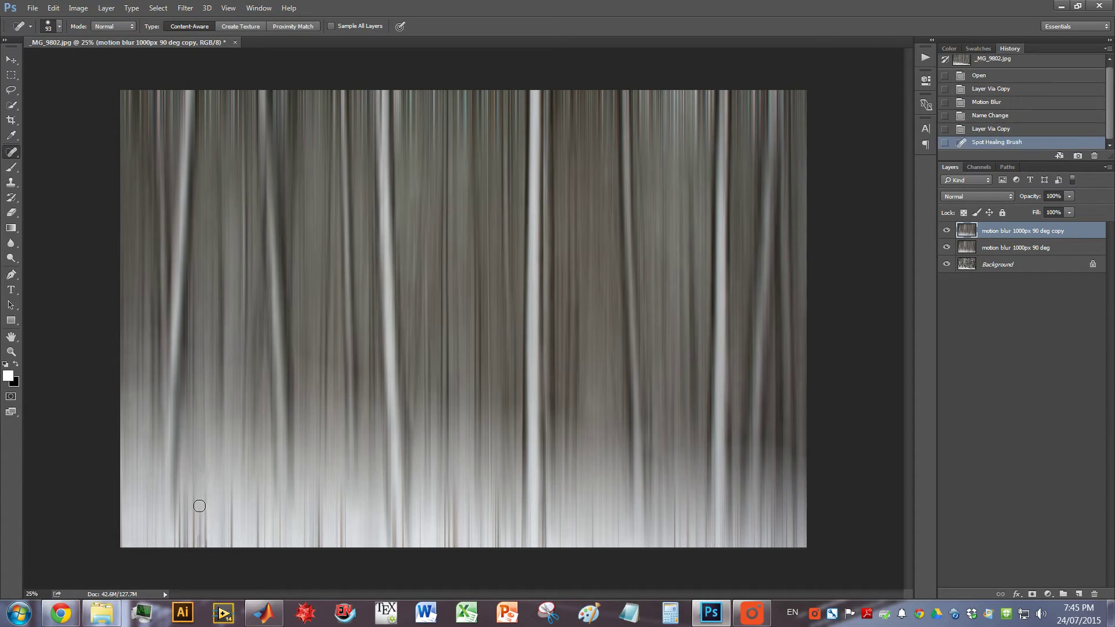
left_click_drag(204, 500, 206, 549)
left_click_drag(235, 485, 234, 574)
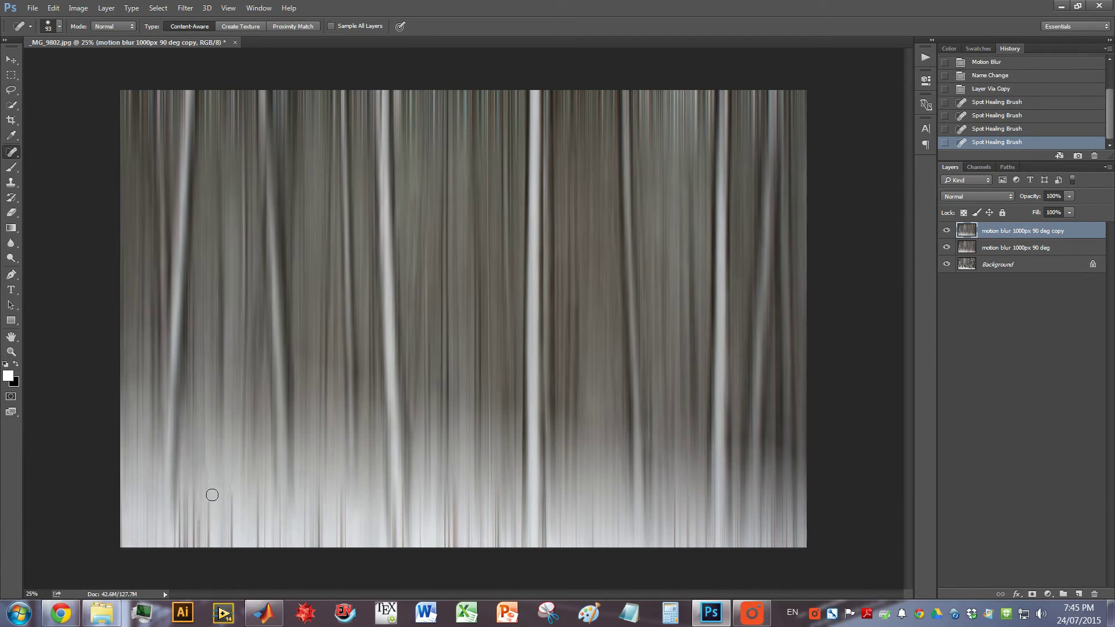
mouse_move(210, 491)
left_mouse_down()
mouse_move(213, 574)
mouse_move(234, 560)
left_mouse_up()
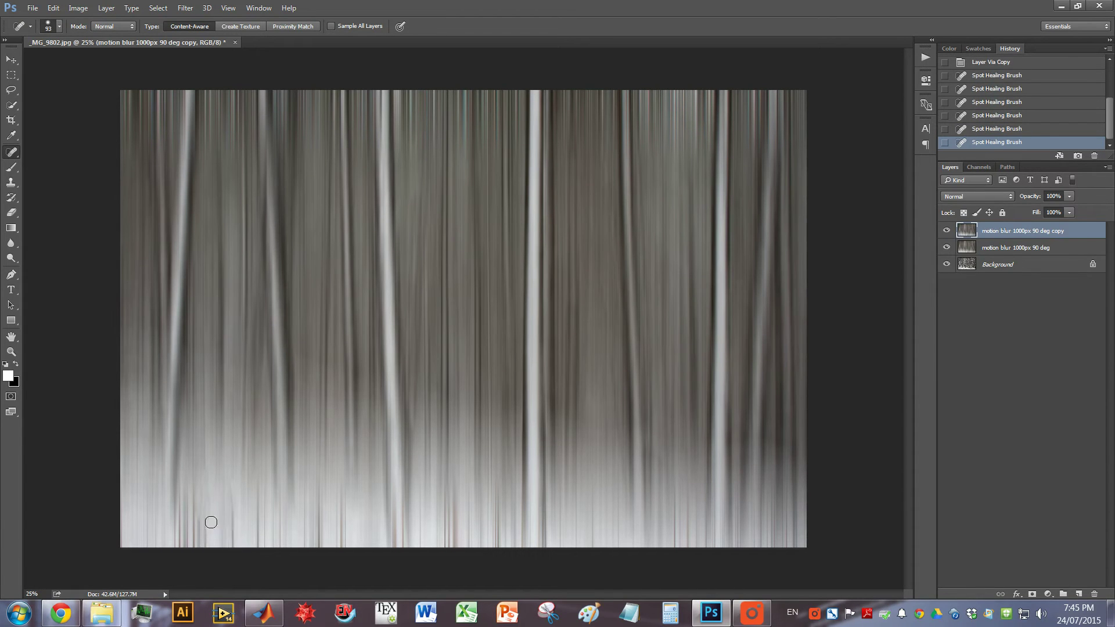
left_click_drag(210, 511, 209, 557)
mouse_move(197, 491)
left_mouse_down()
mouse_move(202, 573)
mouse_move(192, 552)
mouse_move(182, 566)
left_mouse_up()
left_click_drag(150, 512, 160, 570)
left_click_drag(203, 517, 204, 572)
left_click_drag(206, 516, 218, 566)
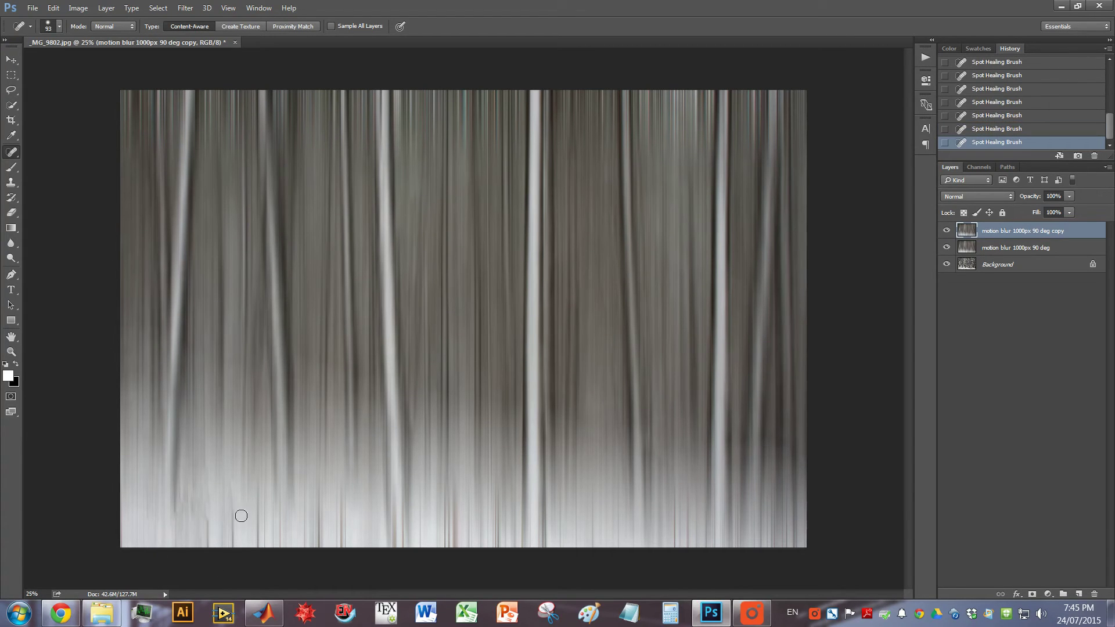
mouse_move(231, 501)
left_mouse_down()
mouse_move(233, 556)
mouse_move(213, 524)
mouse_move(213, 573)
left_mouse_up()
left_click_drag(234, 526, 237, 562)
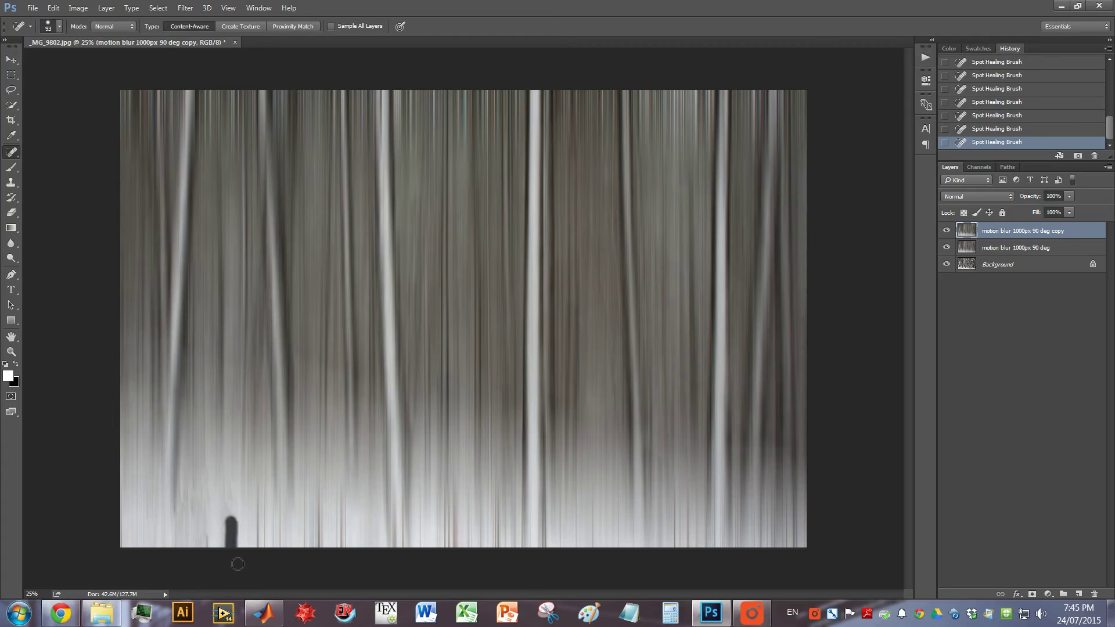
left_click_drag(233, 517, 230, 562)
left_click_drag(258, 485, 261, 566)
mouse_move(259, 502)
left_mouse_down()
mouse_move(270, 560)
mouse_move(260, 517)
mouse_move(261, 562)
mouse_move(238, 529)
mouse_move(242, 555)
mouse_move(284, 512)
mouse_move(278, 548)
left_mouse_up()
Step: Heal the remaining bottom streaks from the centre across to the bottom-right corner
mouse_move(324, 488)
left_mouse_down()
mouse_move(325, 564)
mouse_move(310, 564)
left_mouse_up()
left_click_drag(325, 521, 328, 560)
left_click_drag(350, 498, 344, 573)
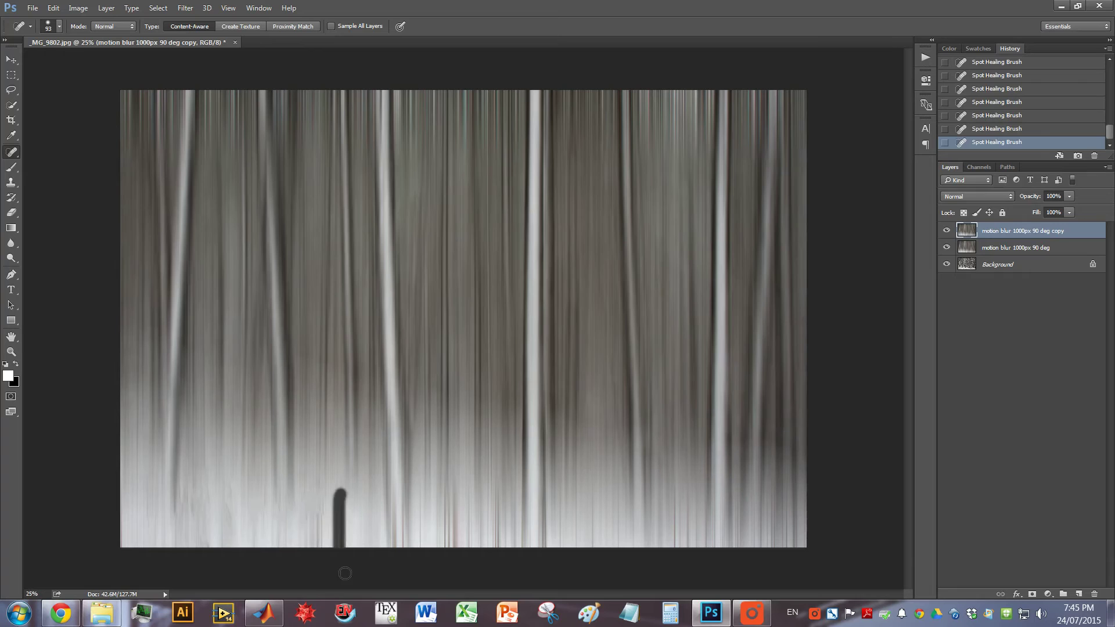
mouse_move(345, 504)
left_mouse_down()
mouse_move(355, 567)
mouse_move(326, 566)
left_mouse_up()
left_click_drag(342, 500, 350, 566)
left_click_drag(394, 511, 396, 573)
left_click_drag(393, 510, 405, 575)
left_click_drag(404, 493, 411, 577)
mouse_move(424, 495)
left_mouse_down()
mouse_move(420, 581)
mouse_move(452, 540)
mouse_move(454, 577)
left_mouse_up()
mouse_move(462, 509)
left_mouse_down()
mouse_move(453, 506)
mouse_move(456, 543)
mouse_move(474, 513)
mouse_move(471, 558)
left_mouse_up()
left_click_drag(501, 493, 504, 571)
mouse_move(557, 498)
left_mouse_down()
mouse_move(556, 543)
mouse_move(580, 534)
mouse_move(579, 559)
left_mouse_up()
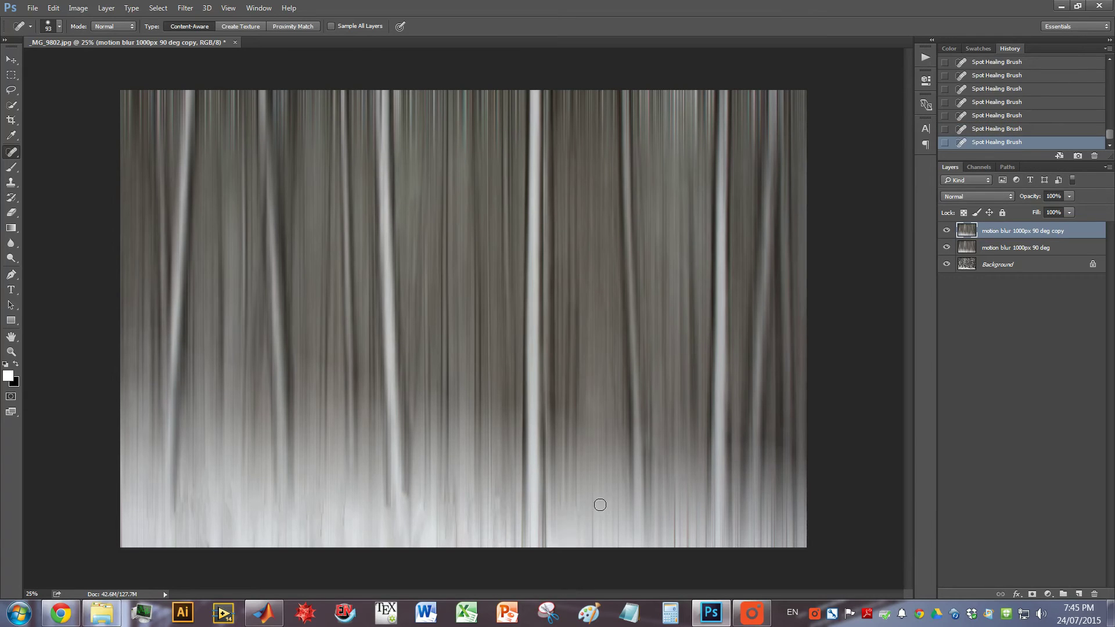
mouse_move(593, 495)
left_mouse_down()
mouse_move(593, 546)
mouse_move(614, 510)
mouse_move(615, 545)
left_mouse_up()
mouse_move(678, 498)
left_mouse_down()
mouse_move(676, 545)
mouse_move(691, 548)
mouse_move(701, 528)
mouse_move(700, 549)
left_mouse_up()
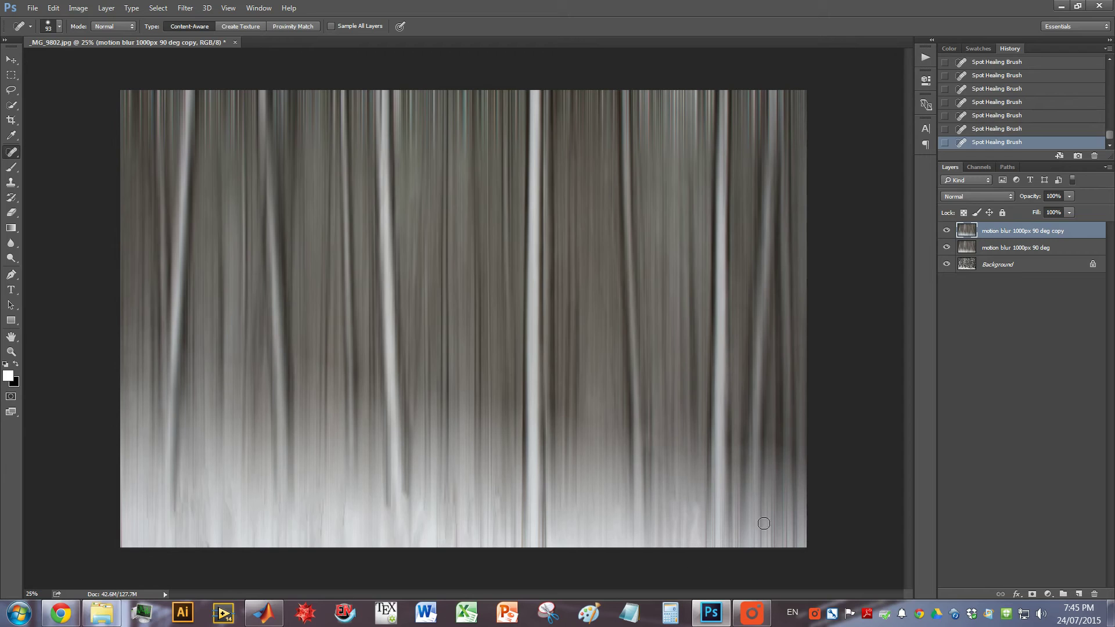
mouse_move(778, 499)
left_mouse_down()
mouse_move(780, 549)
mouse_move(773, 530)
mouse_move(759, 546)
left_mouse_up()
left_click_drag(787, 505, 785, 547)
left_click_drag(709, 509, 707, 549)
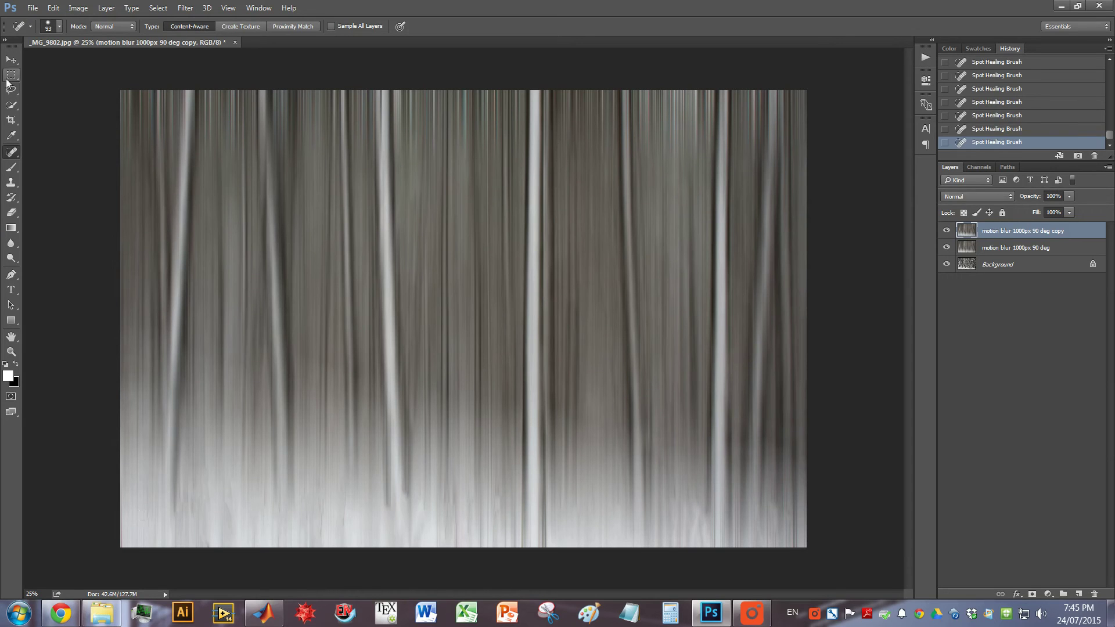
Step: Rename the top blurred copy layer to 'cloning', correcting the initial typo
left_click(11, 59)
double_click(1004, 231)
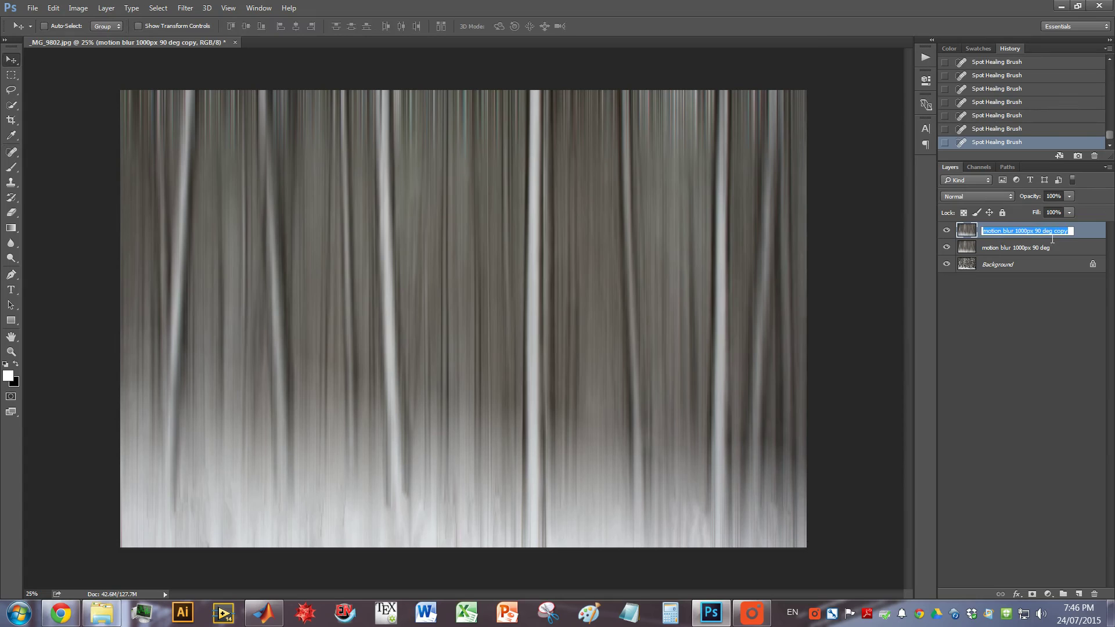
type("clining")
key("Return")
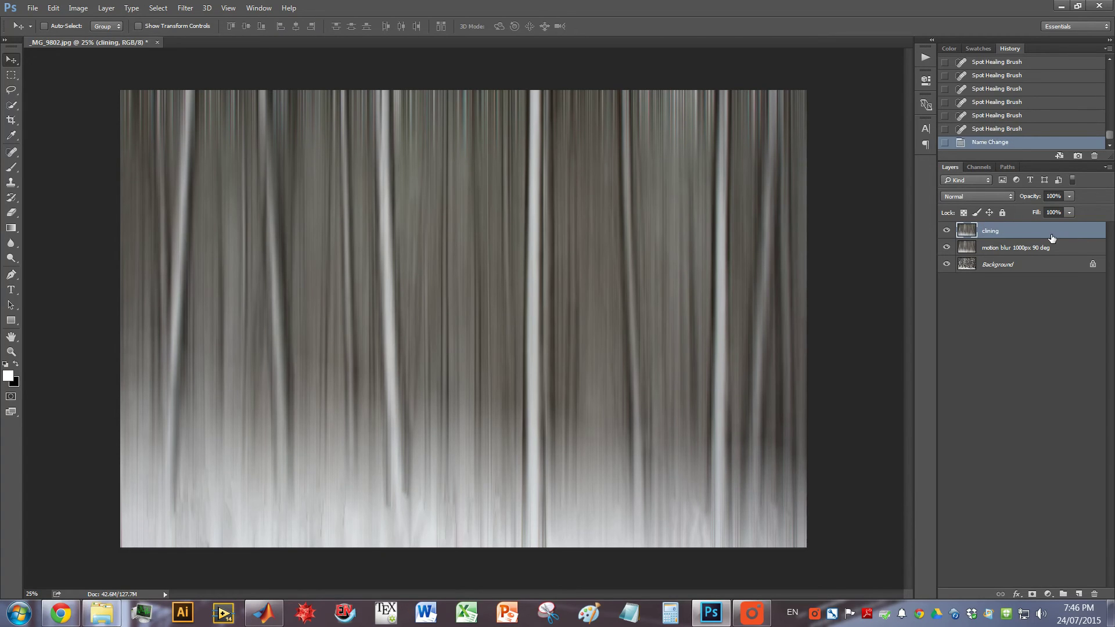
double_click(994, 232)
type("clo")
key("Return")
Step: Duplicate 'cloning', apply a 90°, 1000-pixel motion blur, and name the copy 'motion blur again'
key("ctrl+j")
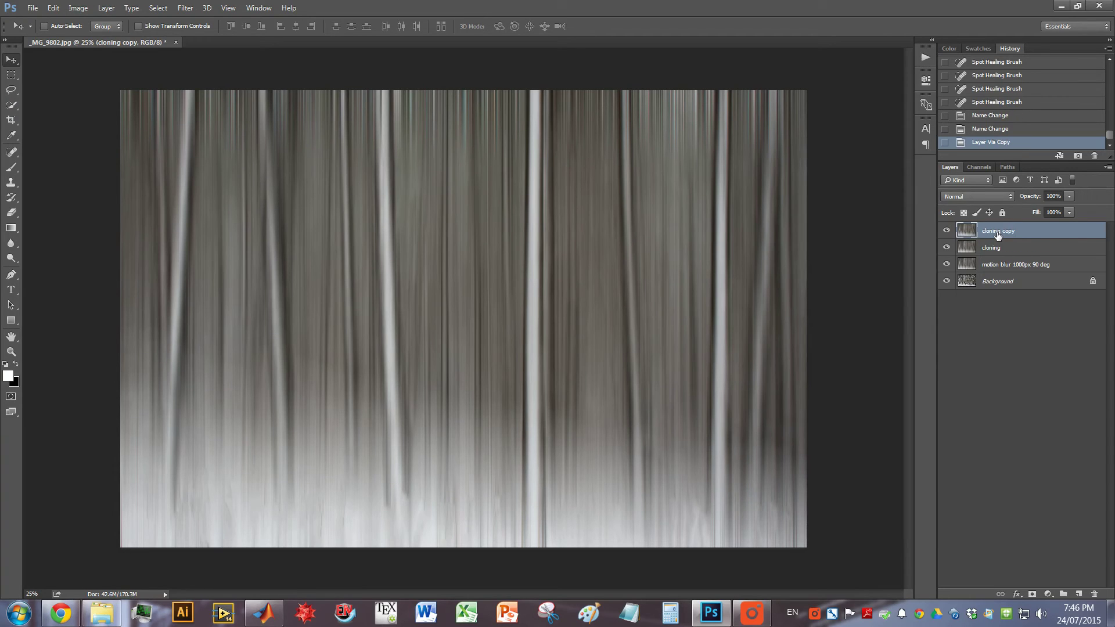
left_click(186, 7)
mouse_move(252, 175)
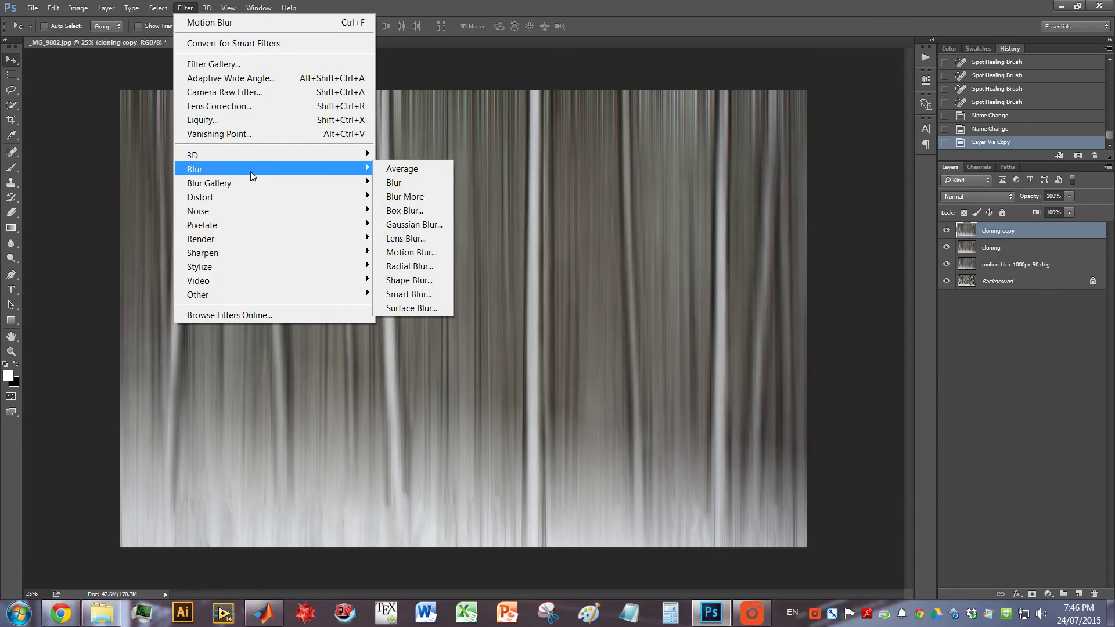
left_click(411, 252)
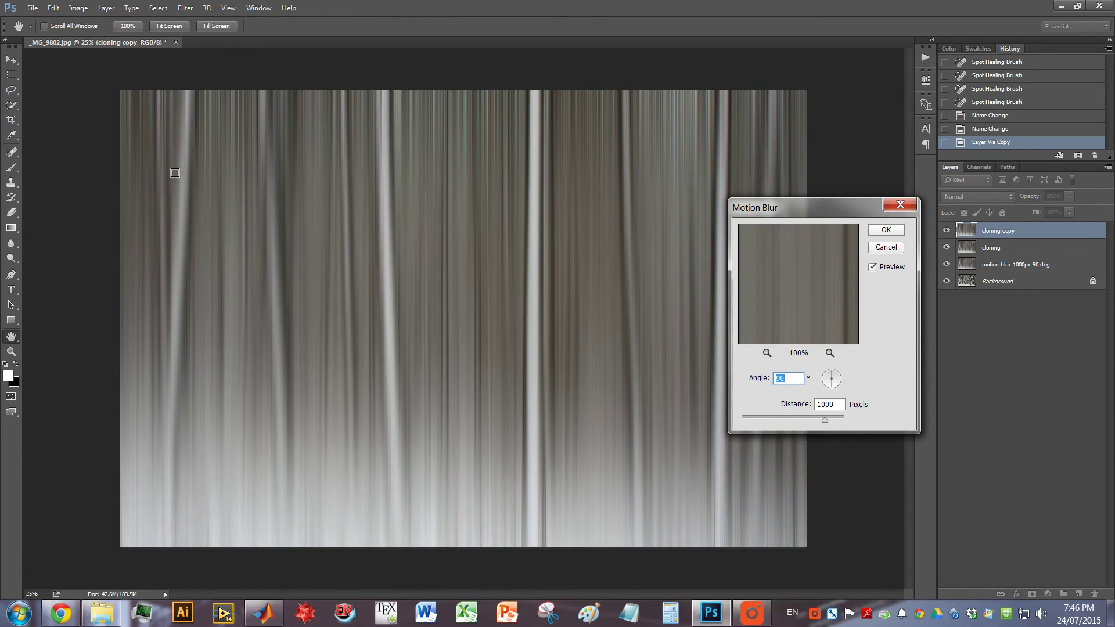
left_click(885, 231)
double_click(1009, 232)
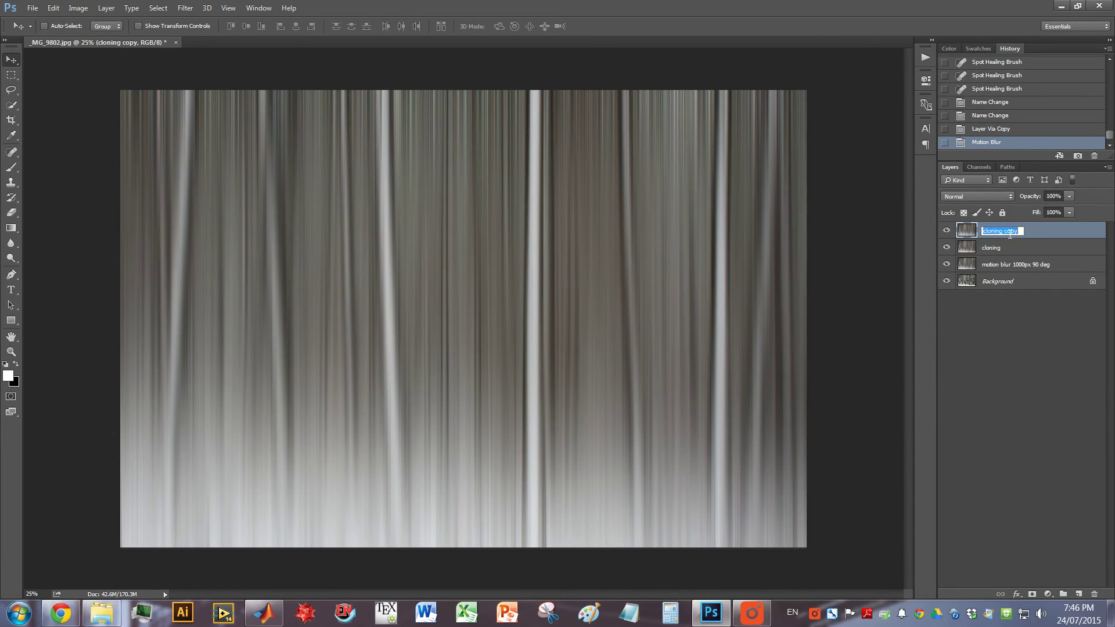
type("motion blur again")
key("Return")
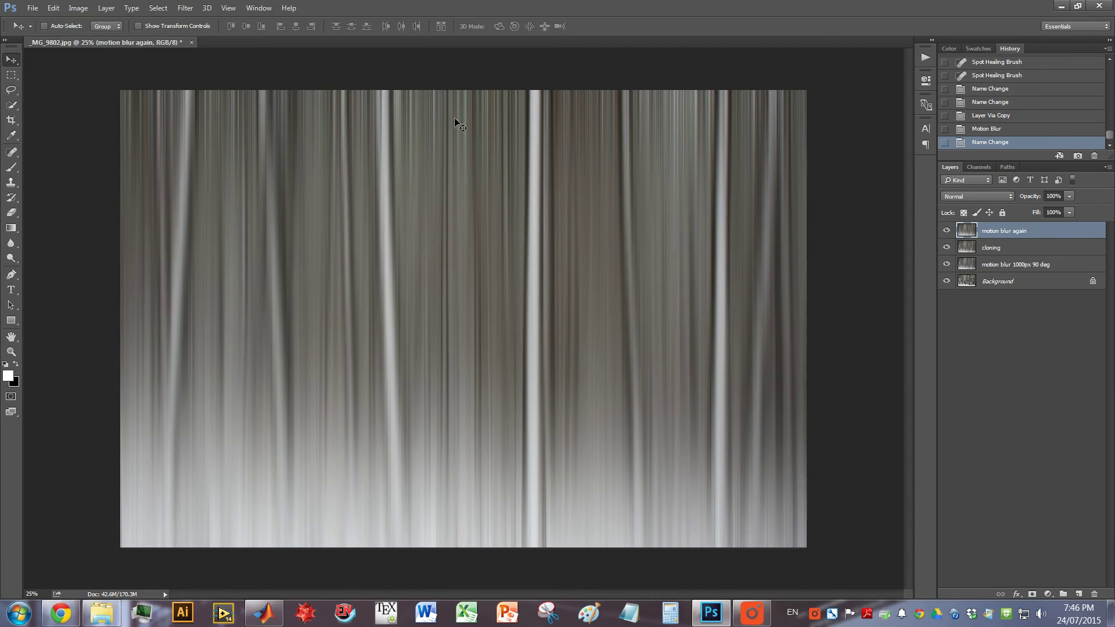
Step: Add a default Black & White 1 adjustment layer on top of the stack
left_click(1054, 598)
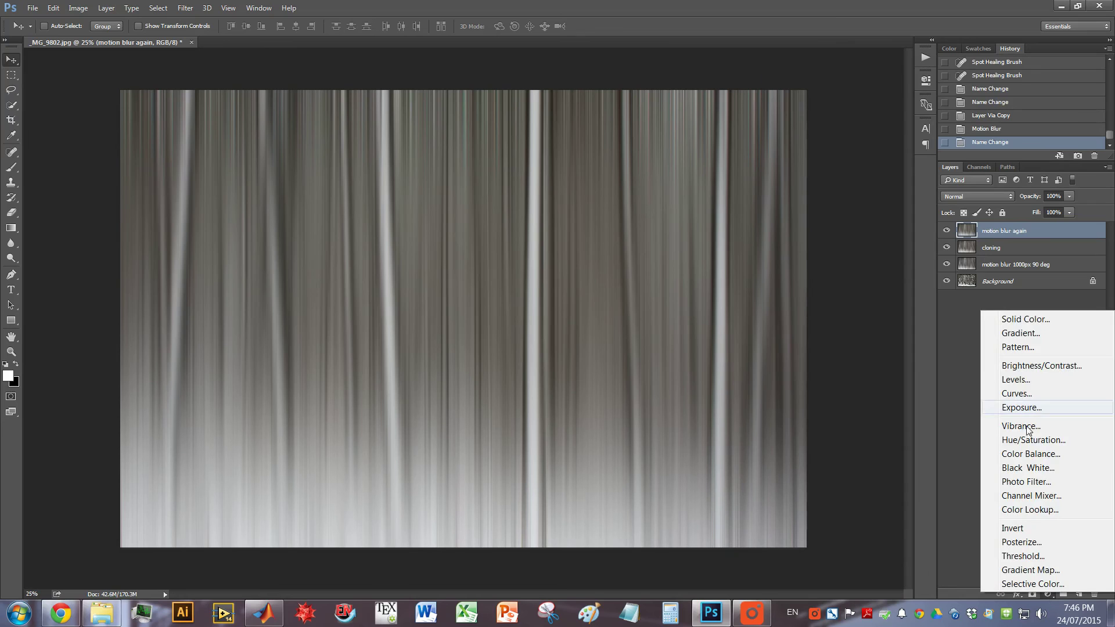
left_click(1029, 471)
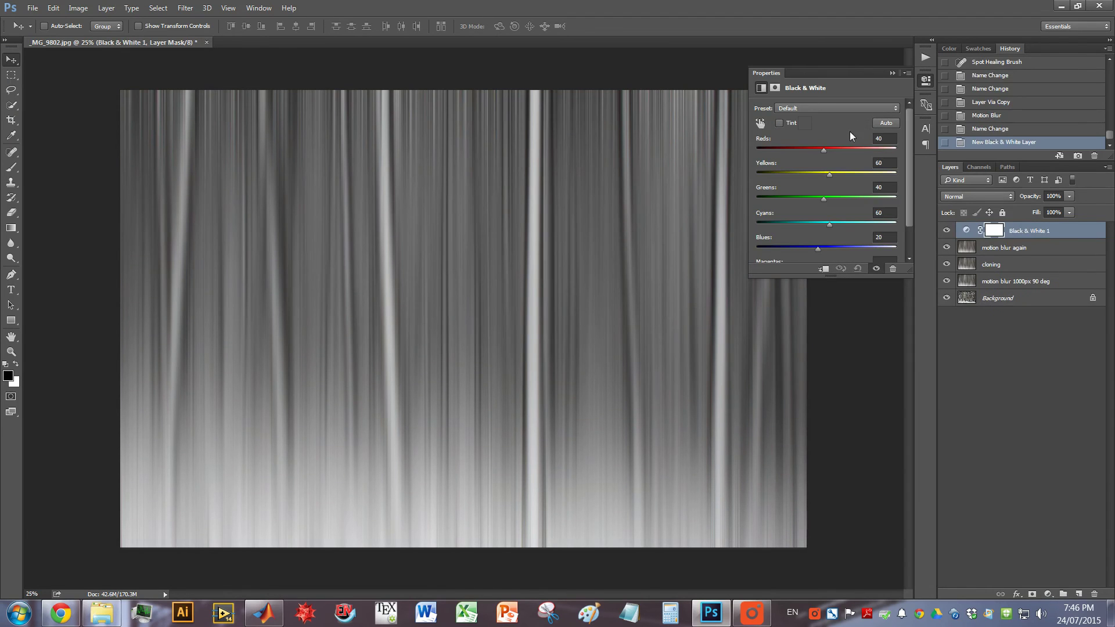
left_click(892, 73)
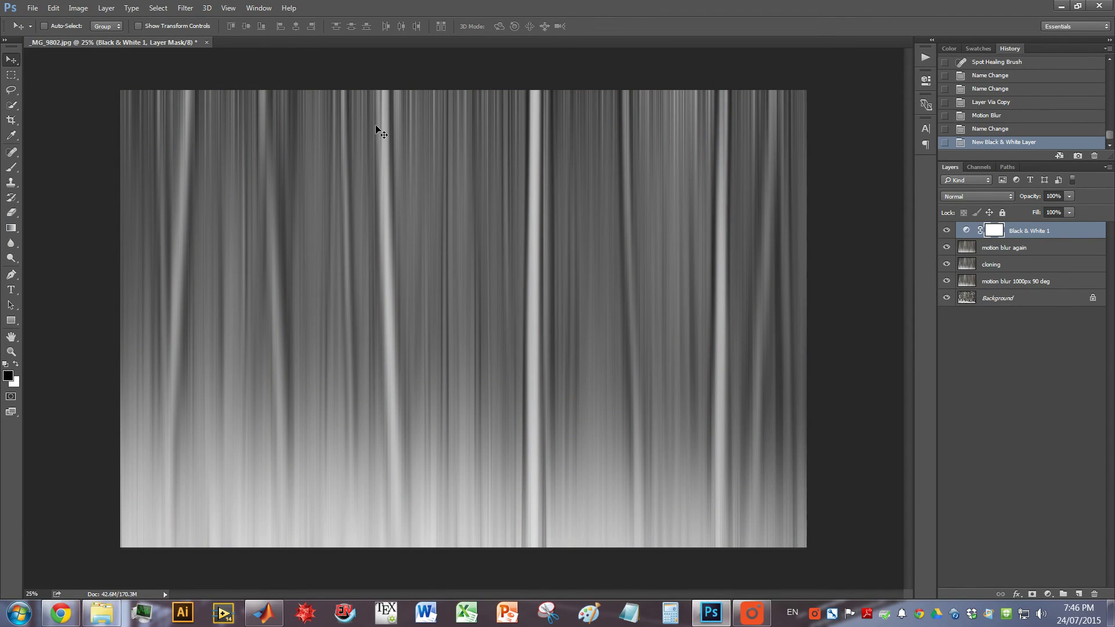
left_click(1048, 594)
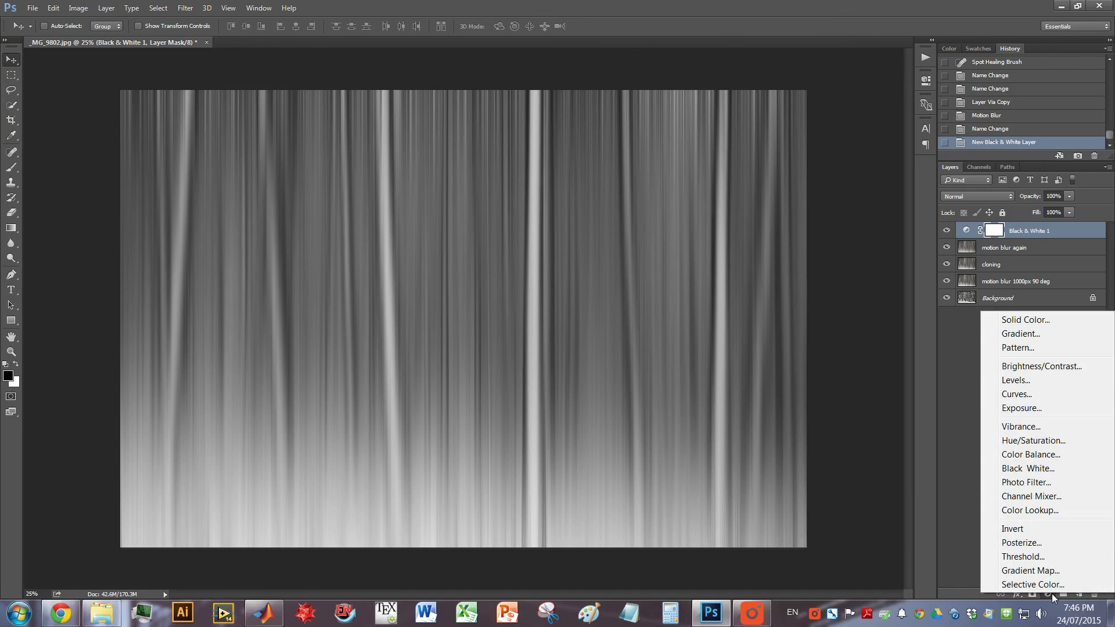
Step: Add a Curves 1 layer with a raised black point and an S-curve for stronger contrast
left_click(1027, 395)
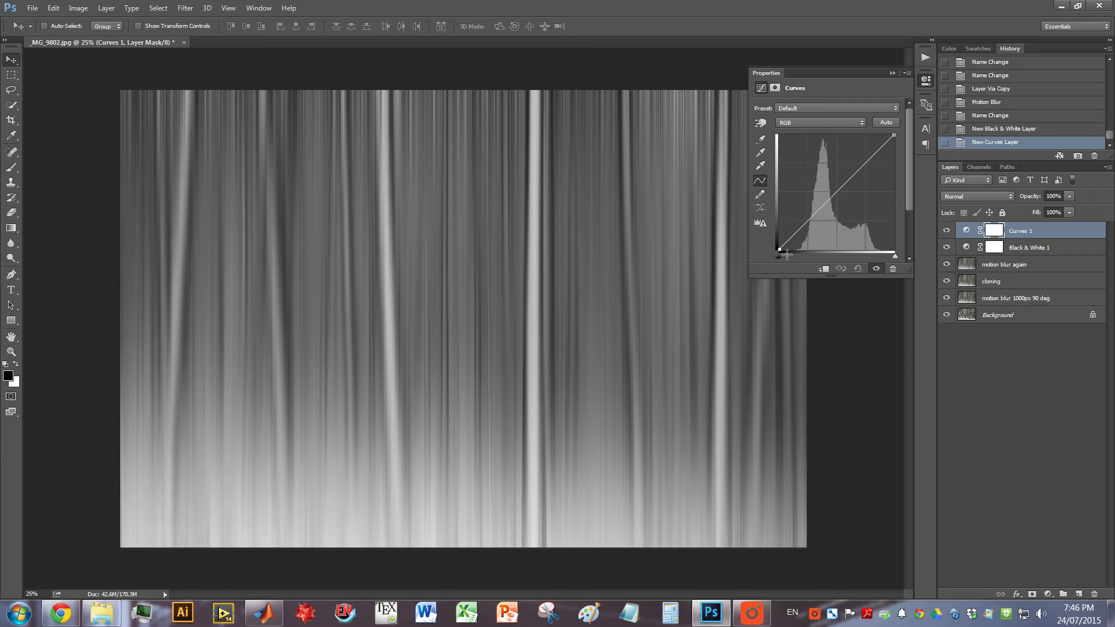
left_click_drag(786, 253, 798, 256)
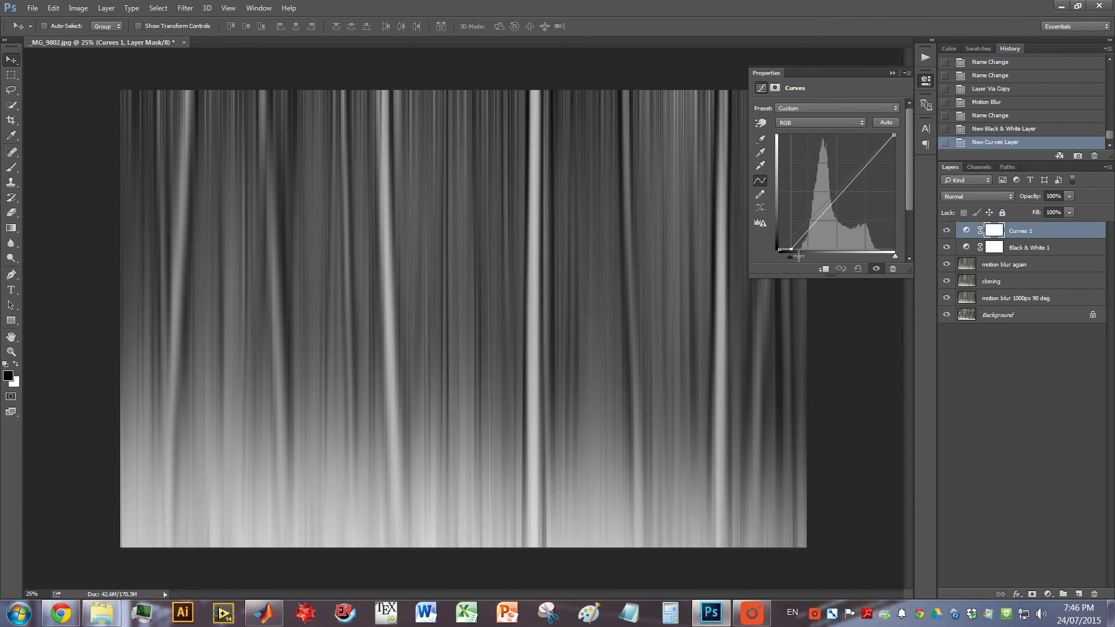
left_click_drag(861, 175, 864, 168)
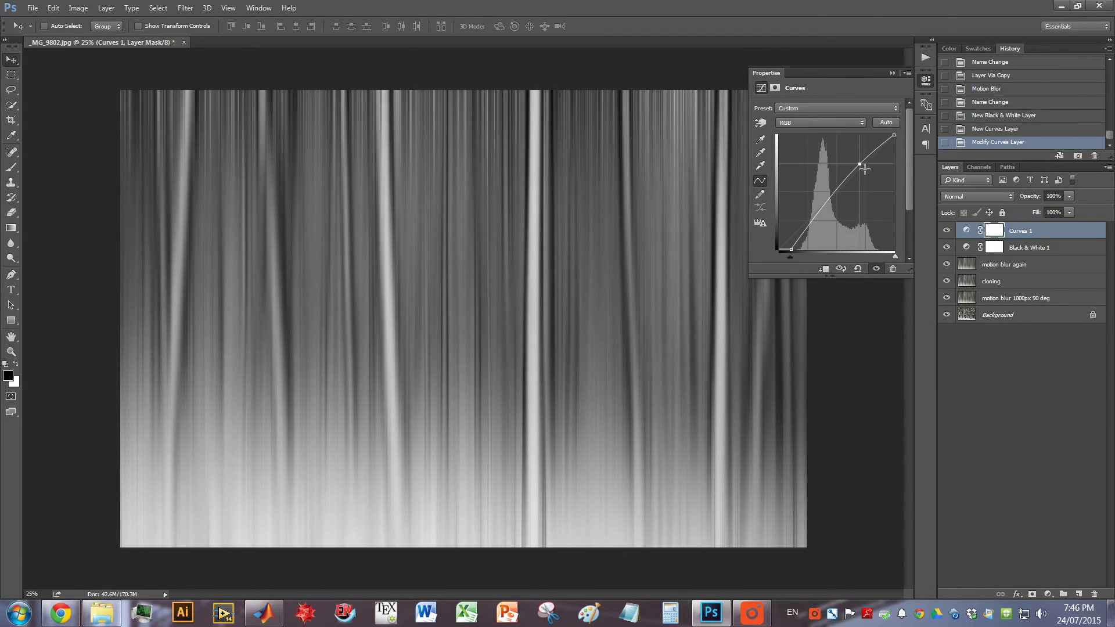
left_click_drag(830, 208, 827, 216)
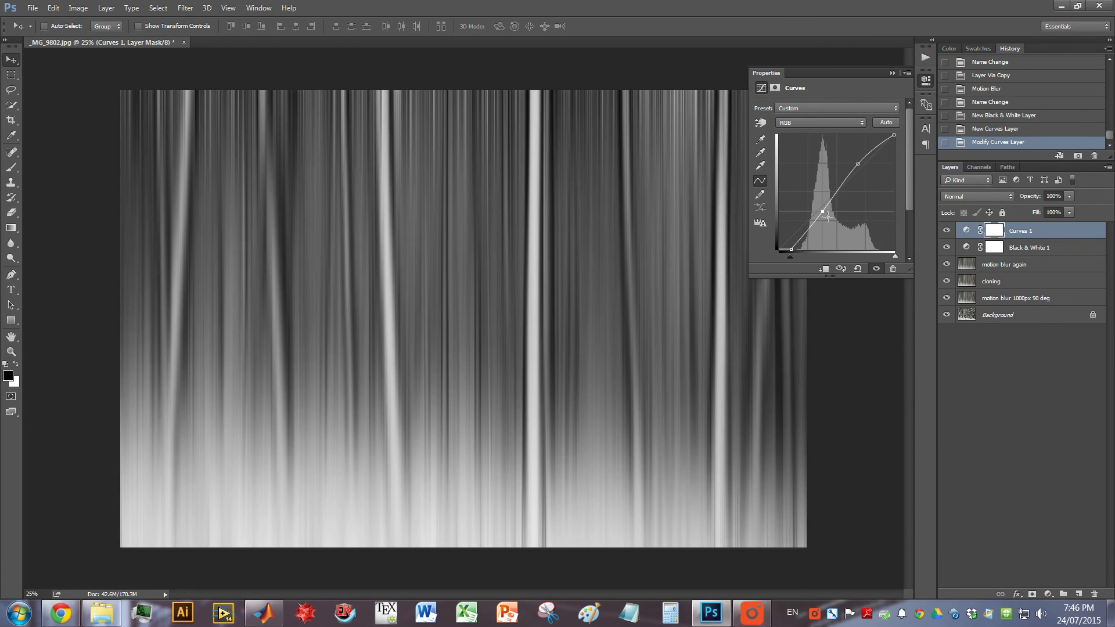
left_click_drag(862, 169, 860, 166)
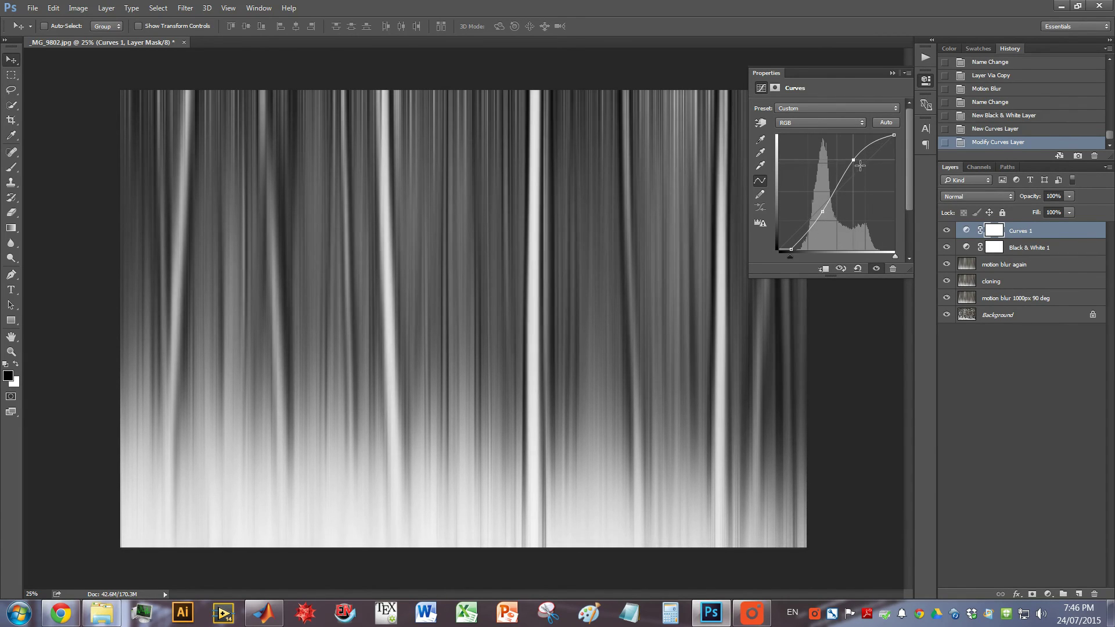
left_click_drag(830, 214, 827, 212)
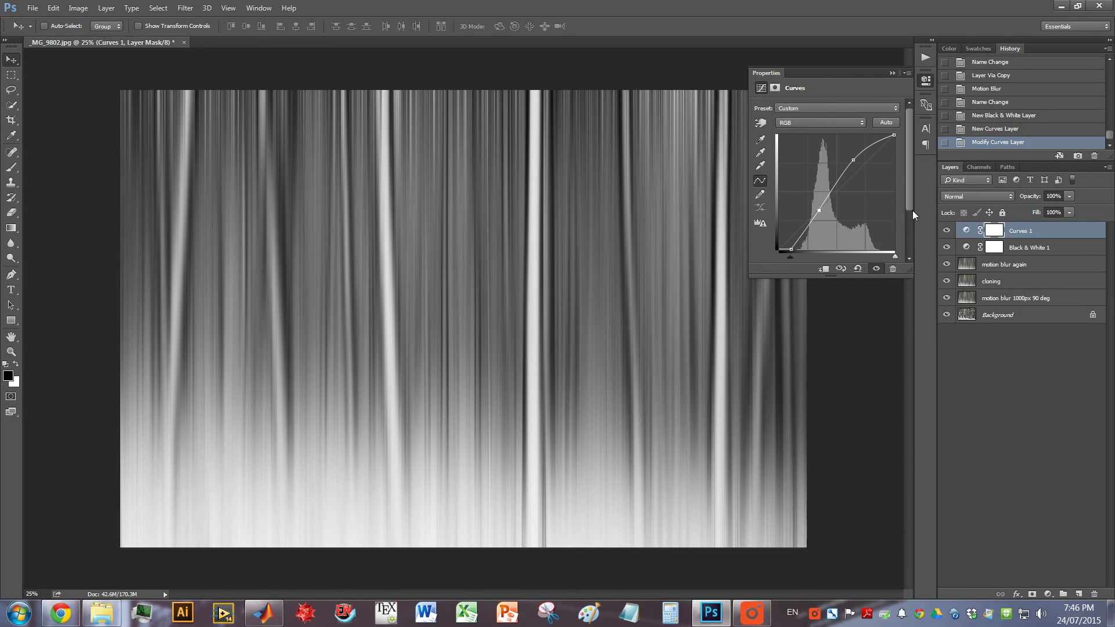
left_click(924, 103)
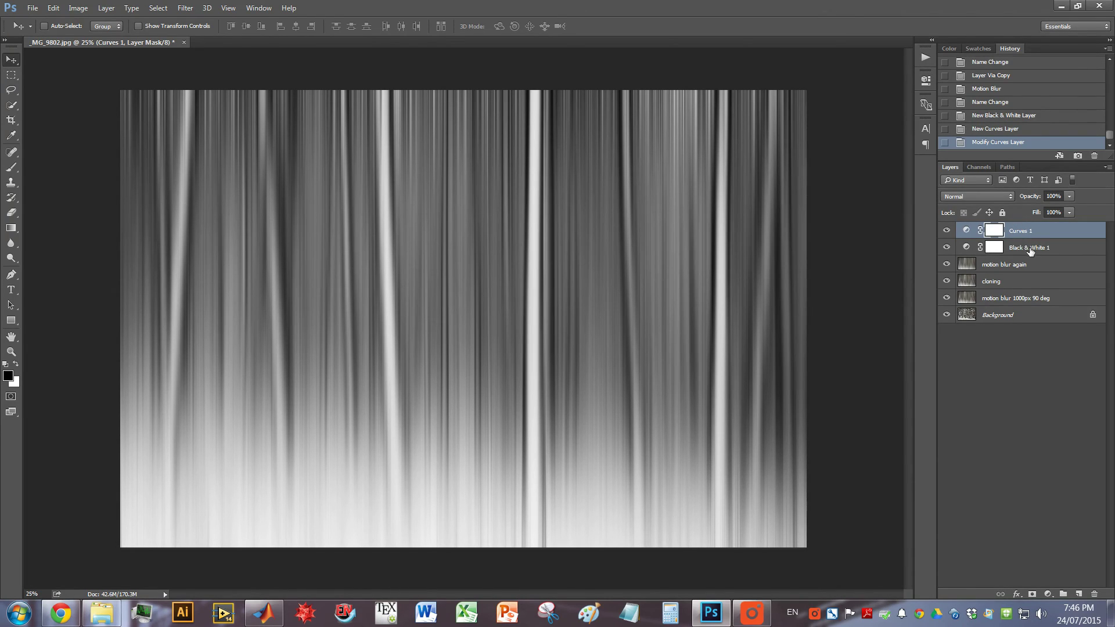
Step: Drag Black & White 1 above Curves 1 in the Layers panel
left_click_drag(1030, 249, 1029, 232)
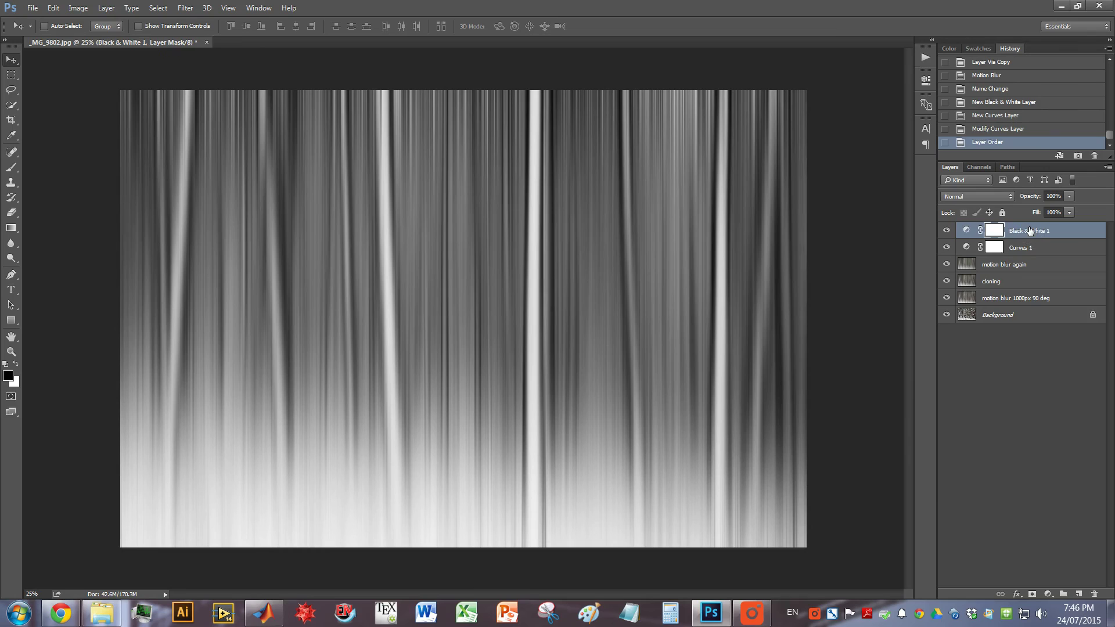